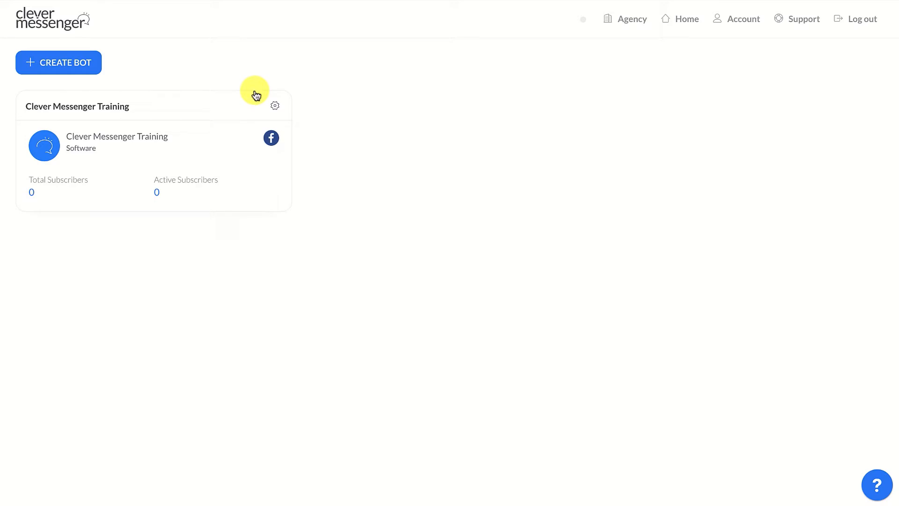
- Open the configuration page of the Clever Messenger Training bot from its dashboard
left_click(275, 109)
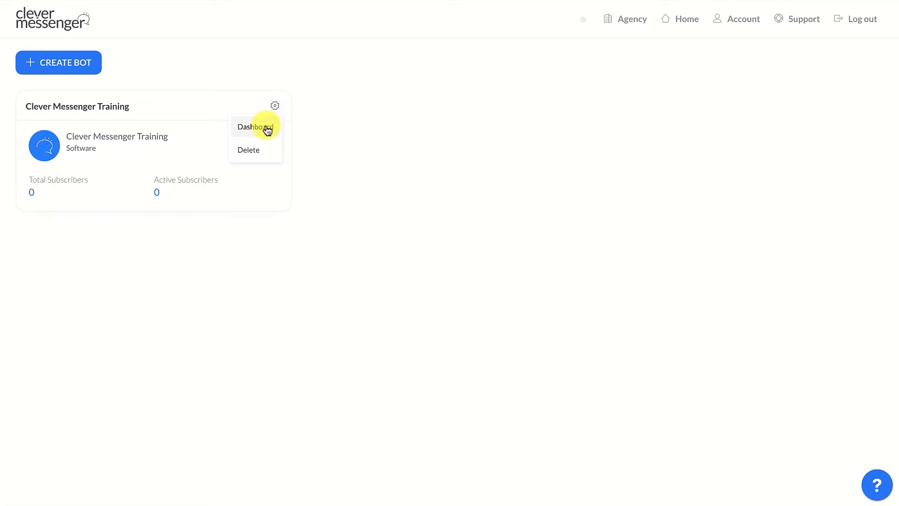
left_click(266, 127)
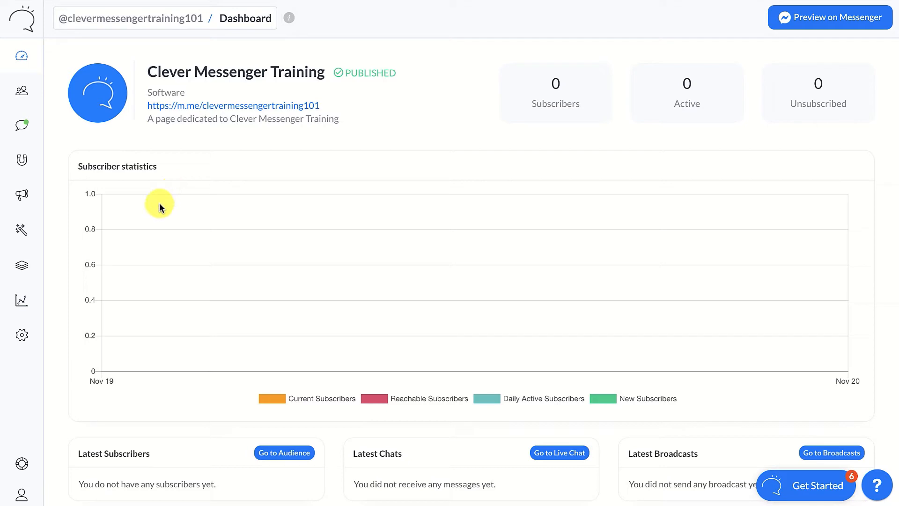
left_click(22, 337)
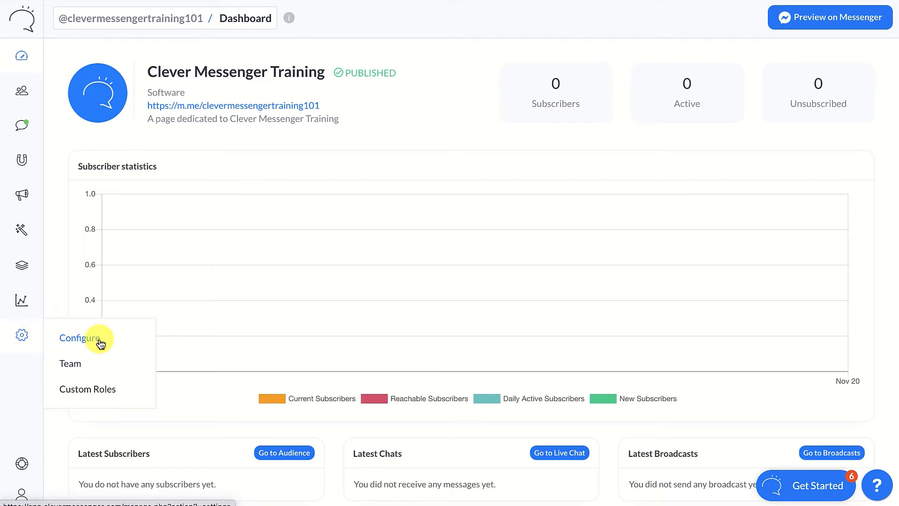
left_click(100, 341)
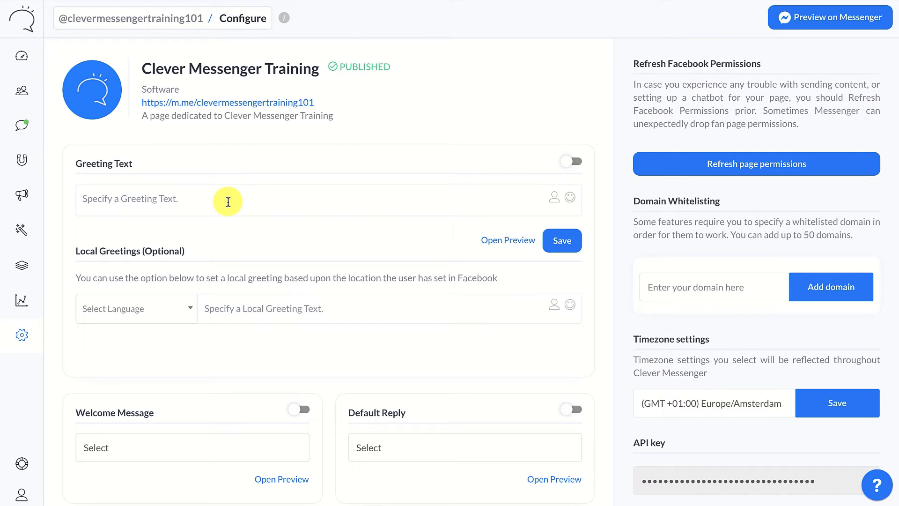
- Start the bot's greeting text with "Hey", the First Name personalization tag and a smiling emoji
left_click(228, 201)
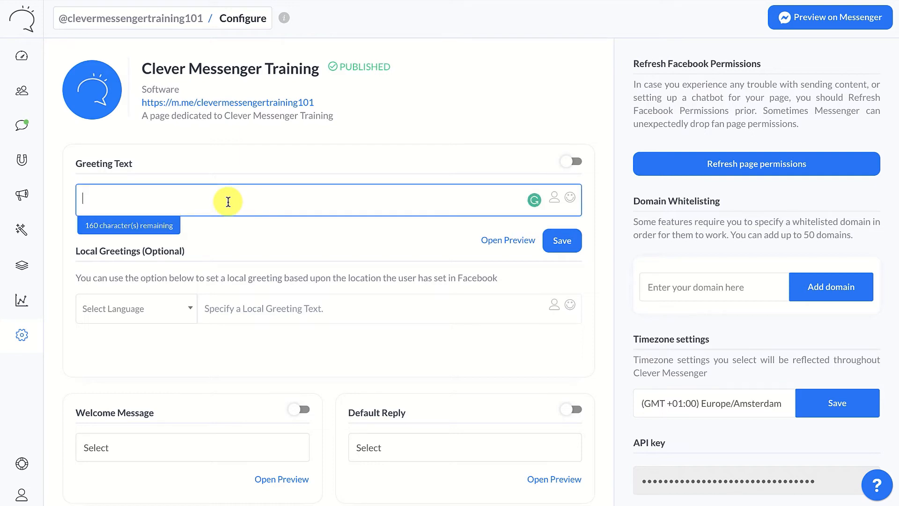
type("Hey")
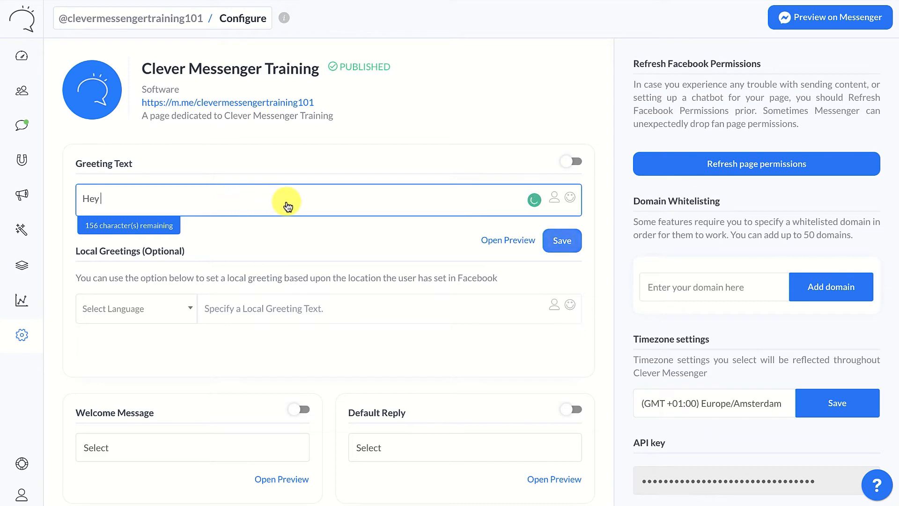
left_click(555, 206)
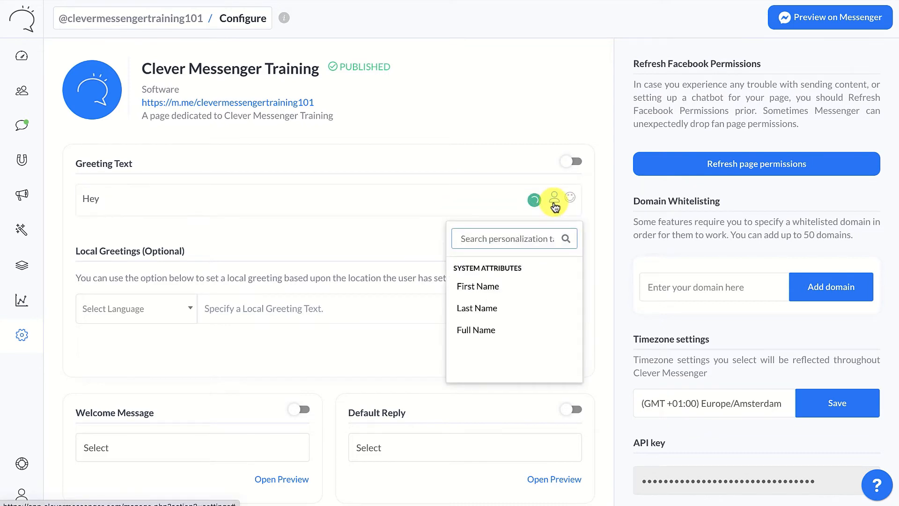
left_click(511, 285)
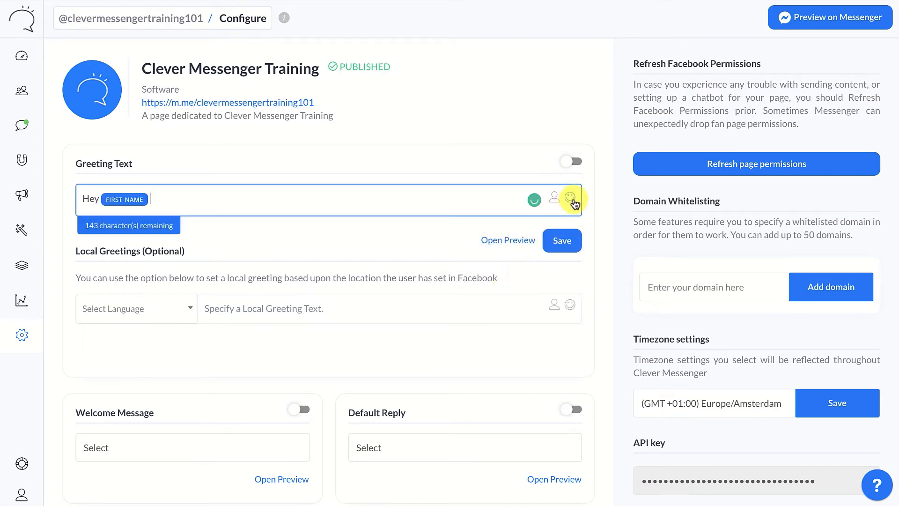
left_click(571, 198)
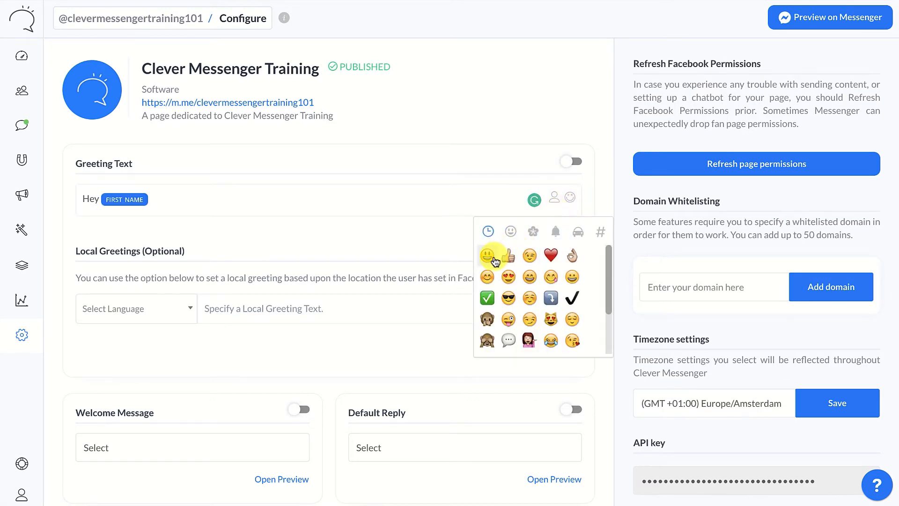
left_click(487, 255)
- Continue the greeting text with "Welcome to the most awesome chatbot experience. Let's get started!"
type("Welcome")
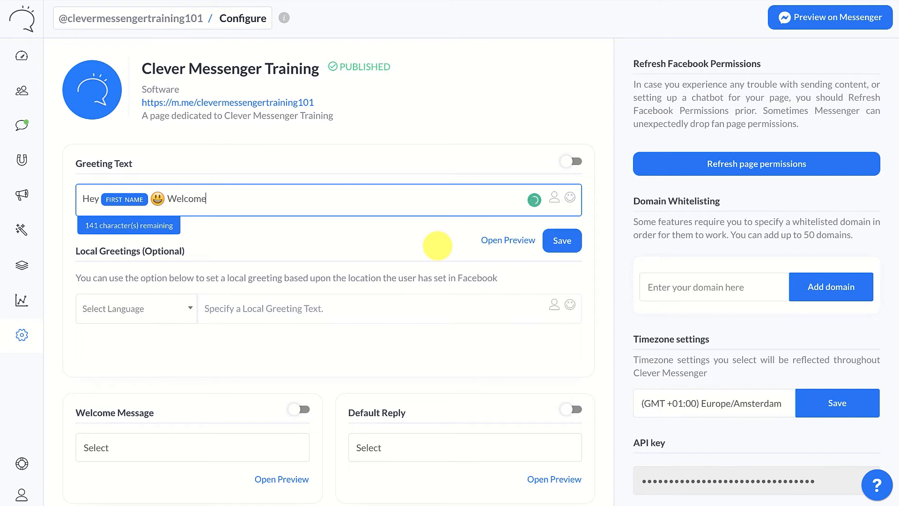
type(" to the most awesome chatbot experience")
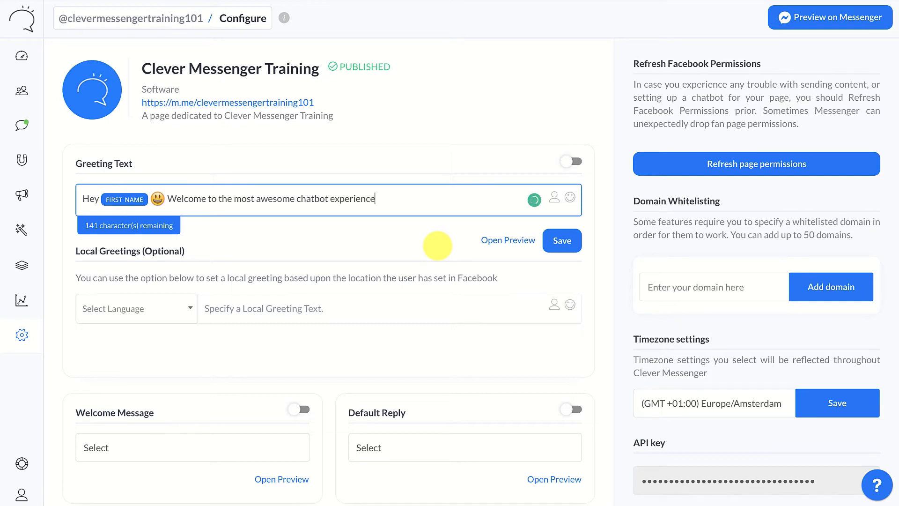
type(".  Let's")
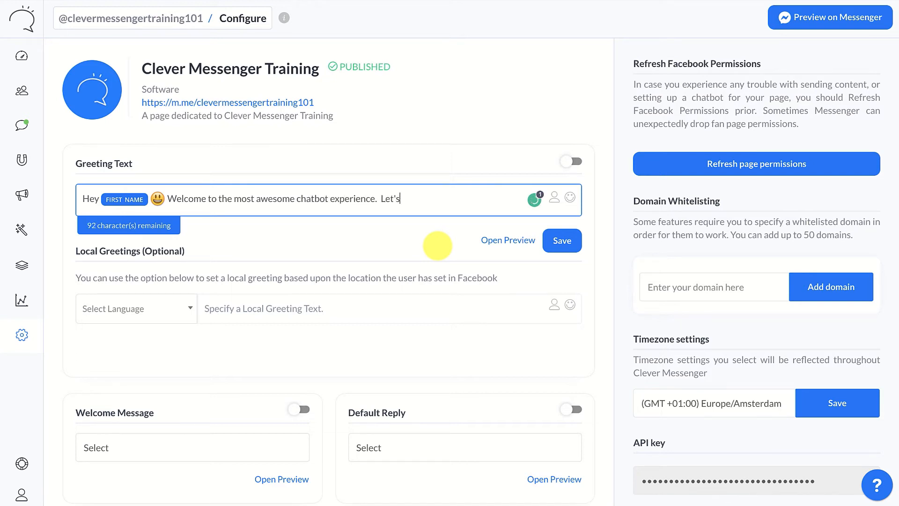
type(" get started!")
- Add three down-arrow emojis at the end of the greeting text
left_click(569, 197)
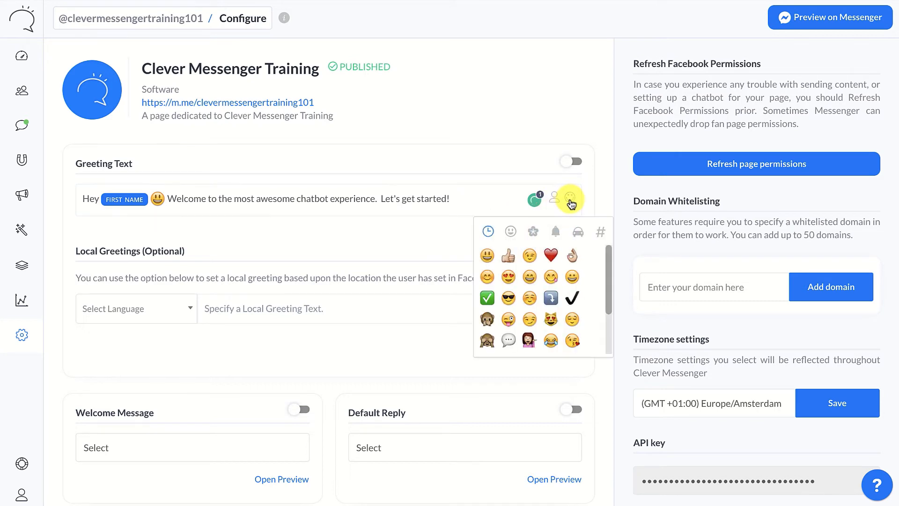
left_click(598, 232)
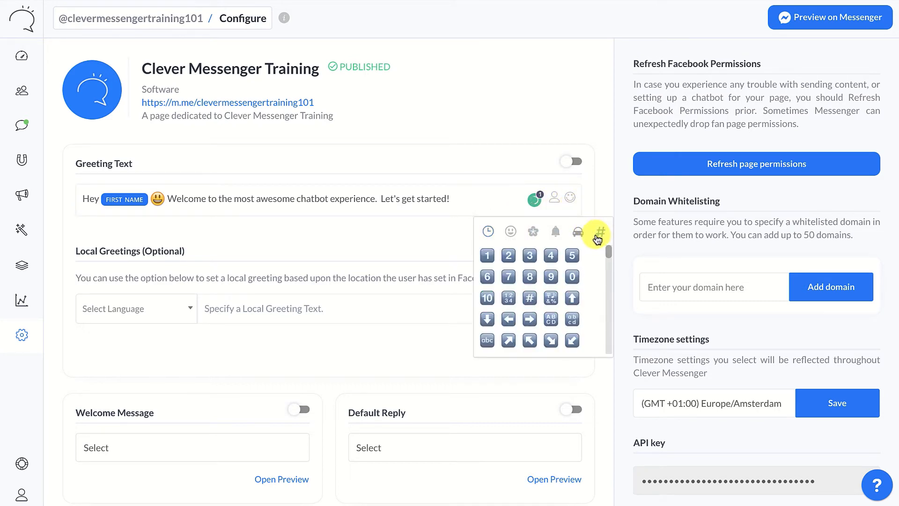
left_click(487, 319)
left_click(487, 319)
left_click(488, 319)
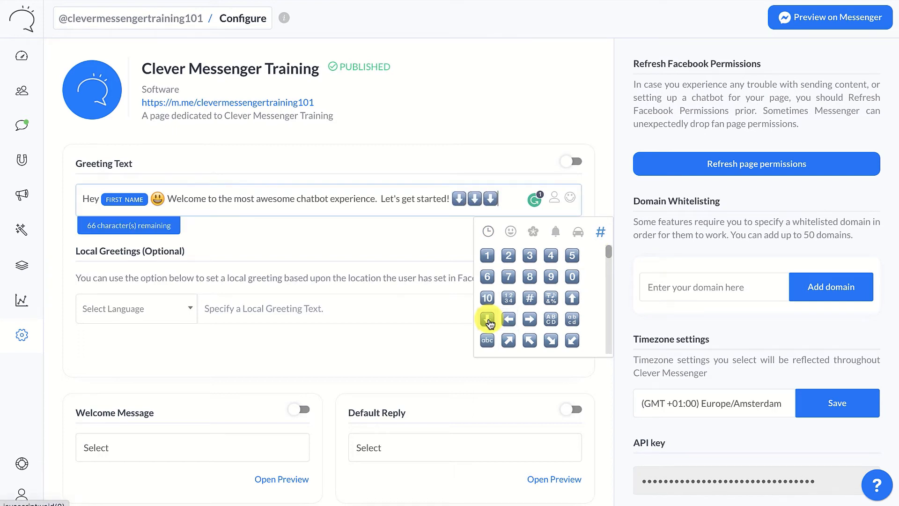
left_click(464, 145)
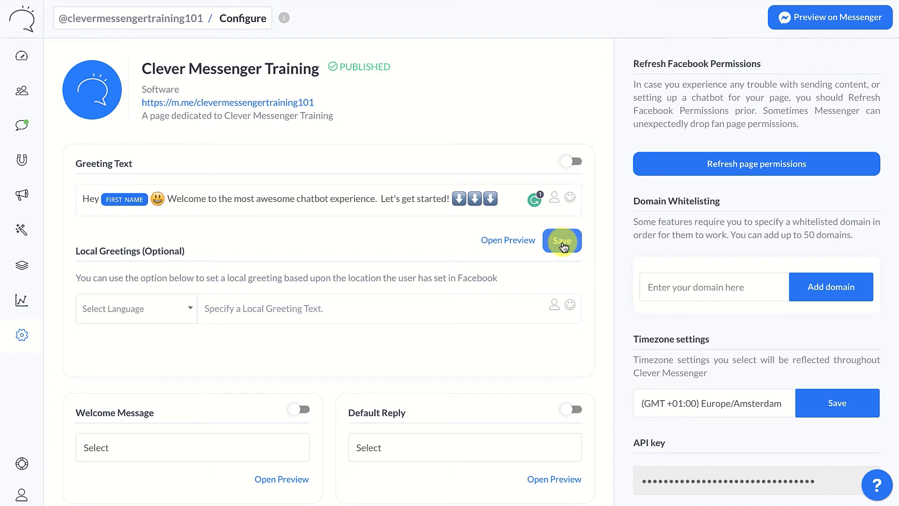
- Save the greeting text and enable it for the bot
left_click(563, 246)
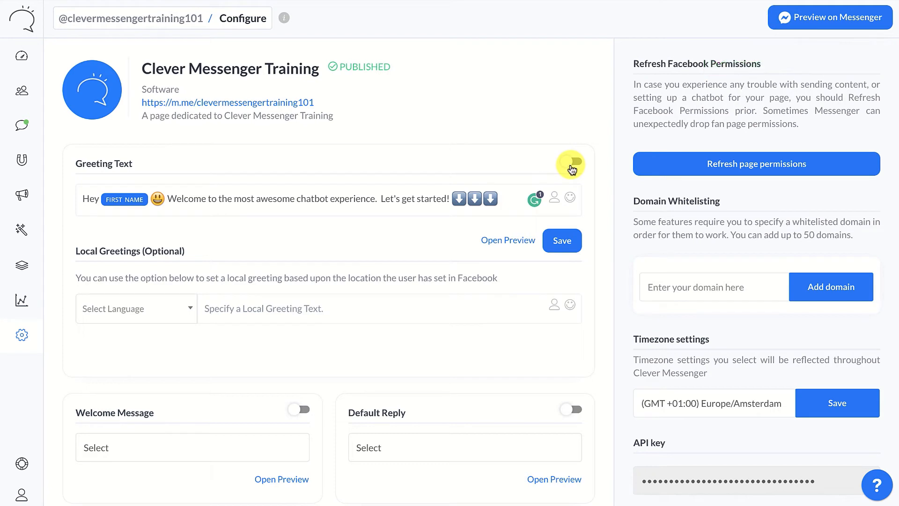
left_click(572, 164)
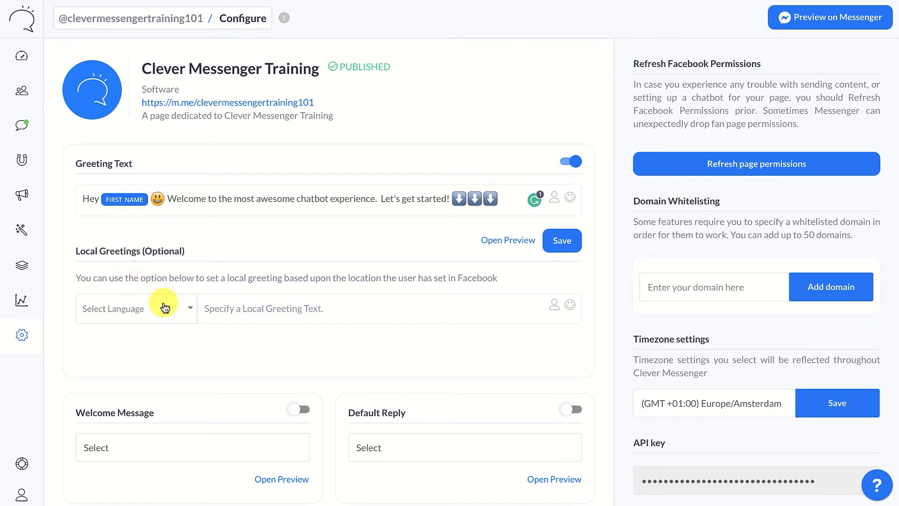
- Add and save an Español local greeting: "Hola FIRST NAME 😃 Bienvenido a la experiencia de chatbot más increíble. ¡Empecemos! ⬇⬇⬇"
left_click(163, 305)
type("esp")
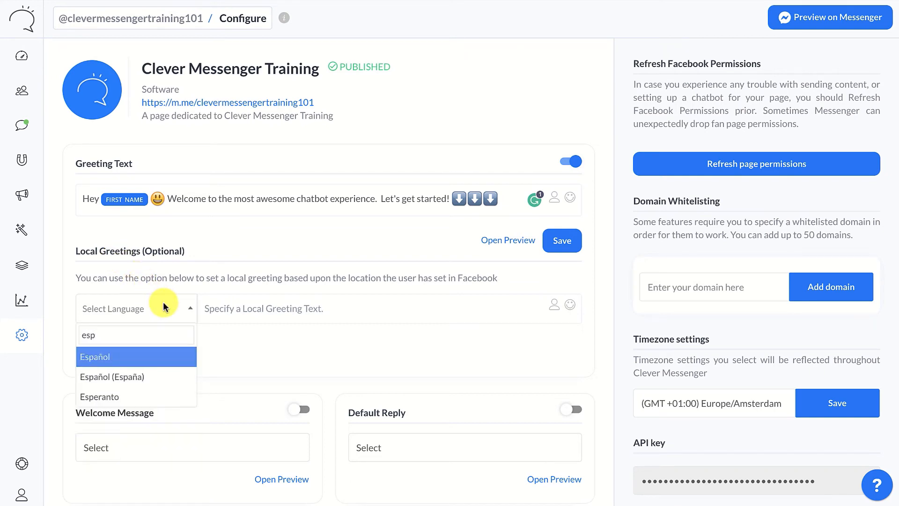
left_click(130, 352)
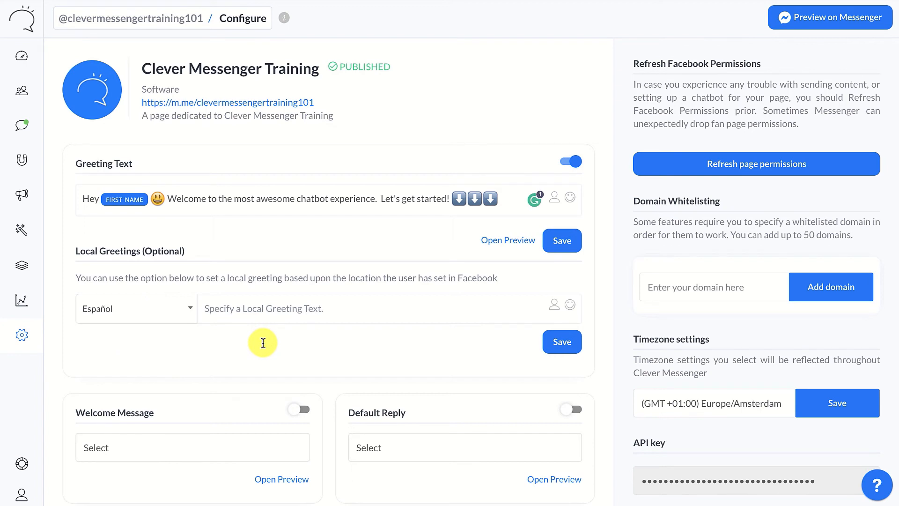
left_click(281, 307)
type("Hola FIRST NAME 😃 Bienvenido a la experiencia de chatbot más increíble. ¡Empecemos! ⬇⬇⬇")
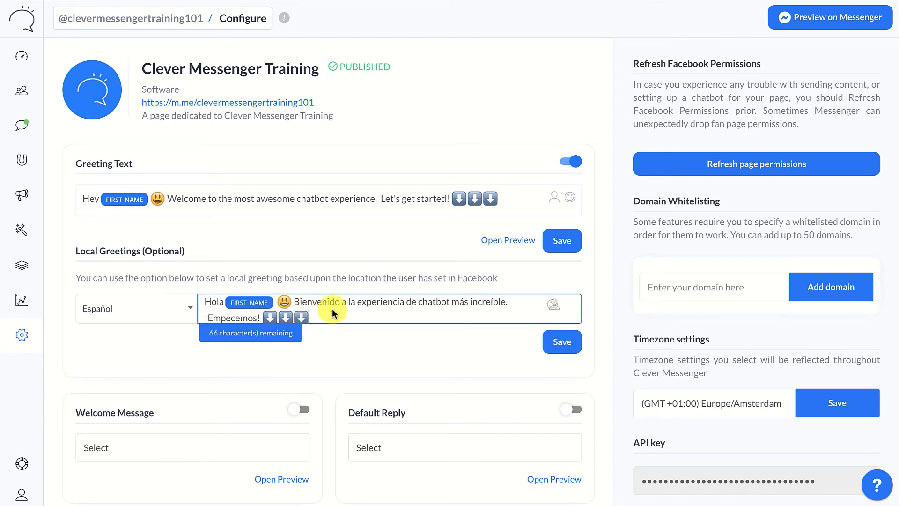
left_click(562, 341)
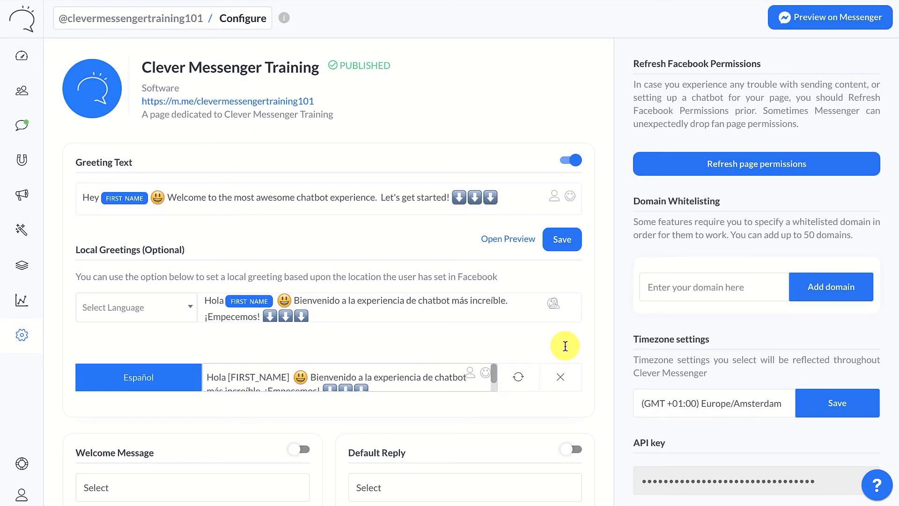
left_click(465, 373)
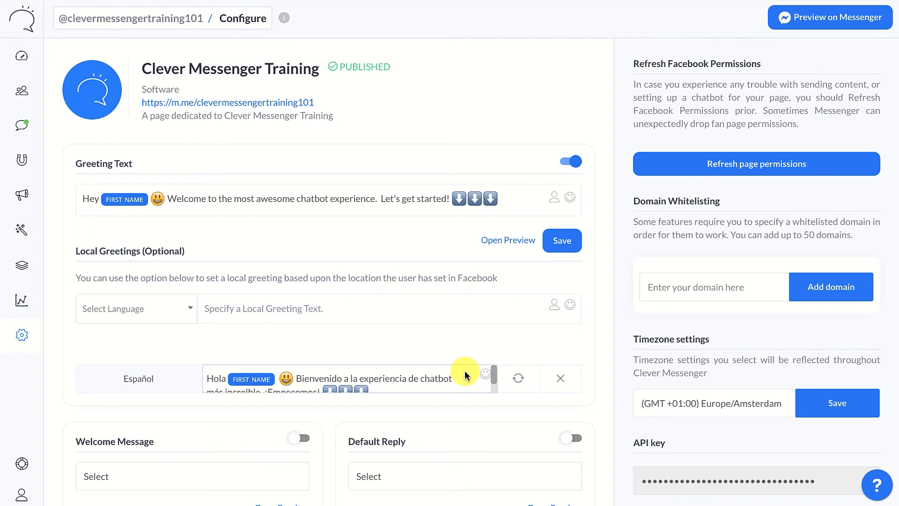
left_click(346, 380)
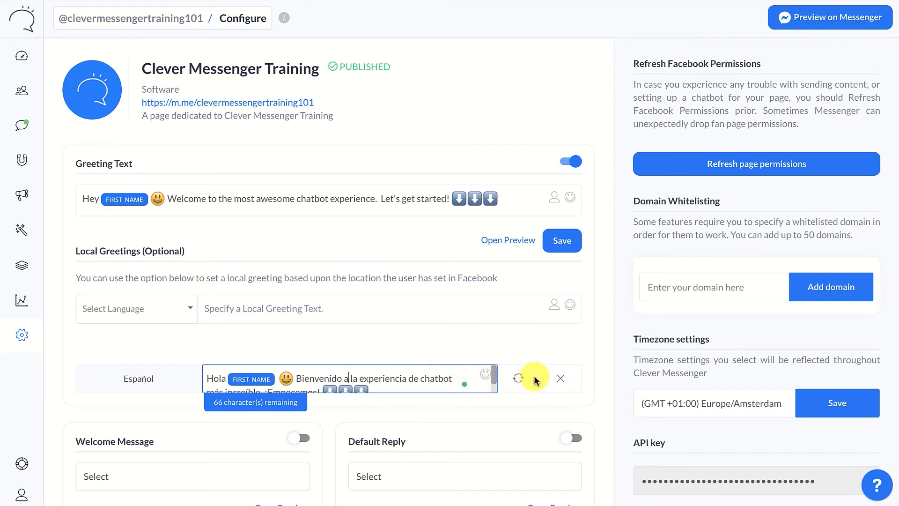
left_click(422, 337)
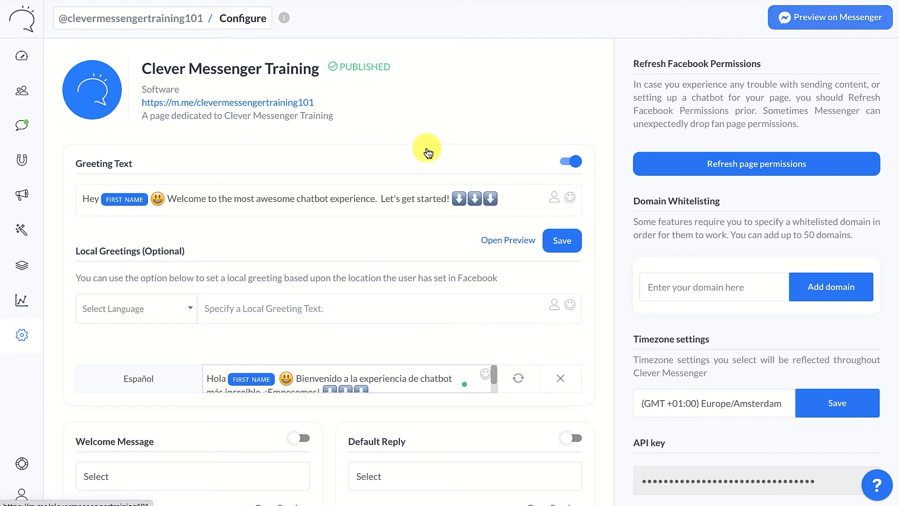
- Preview the bot in Messenger to check how the greeting text appears
left_click(822, 20)
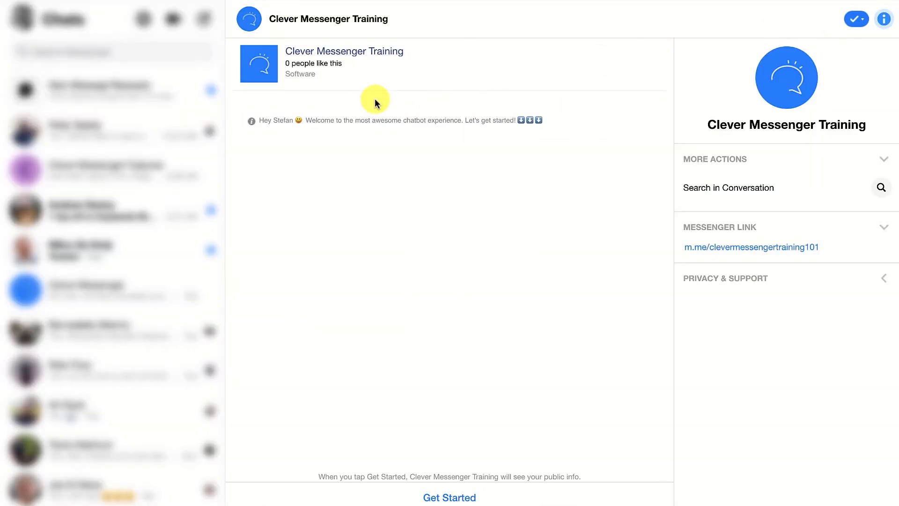